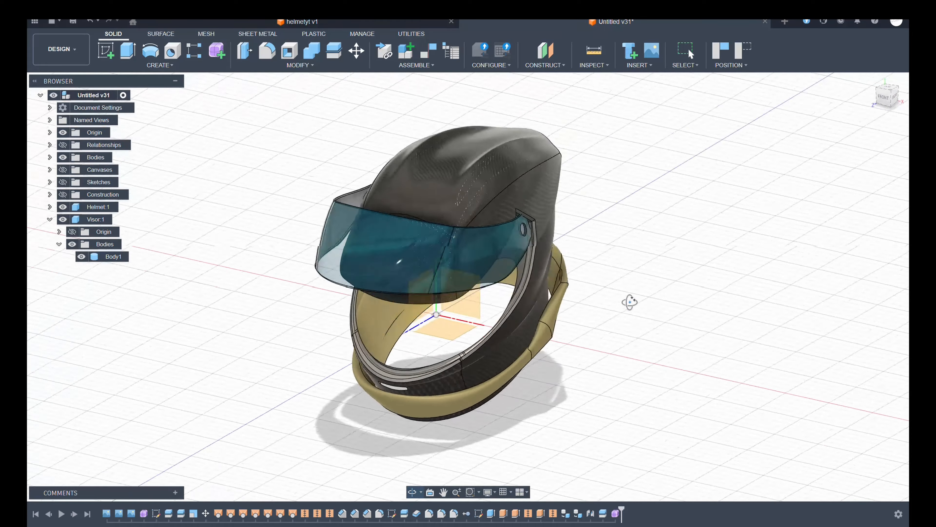
Examine the finished helmet's visor and shell, including its appearance in the Render workspace
scroll(462, 242, up, 6)
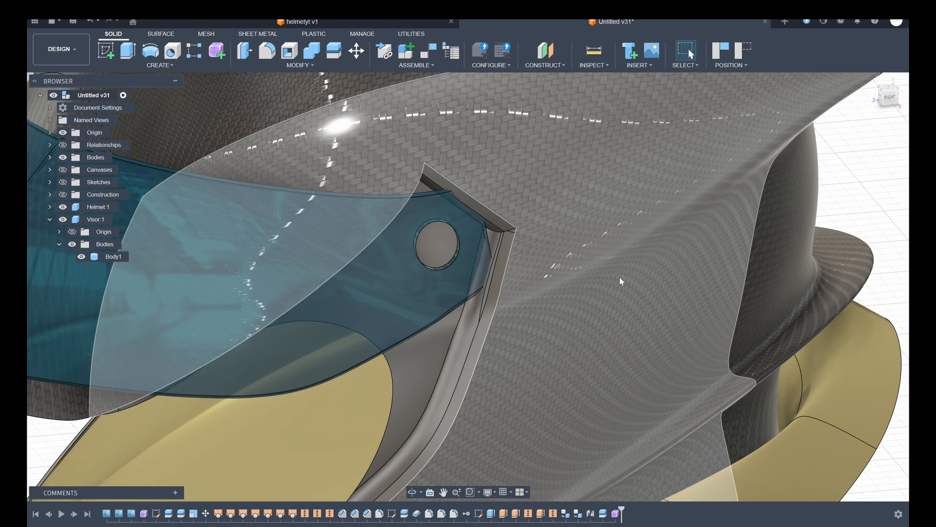
scroll(494, 268, down, 5)
scroll(494, 269, down, 2)
shift+middle_drag(649, 325, 575, 339)
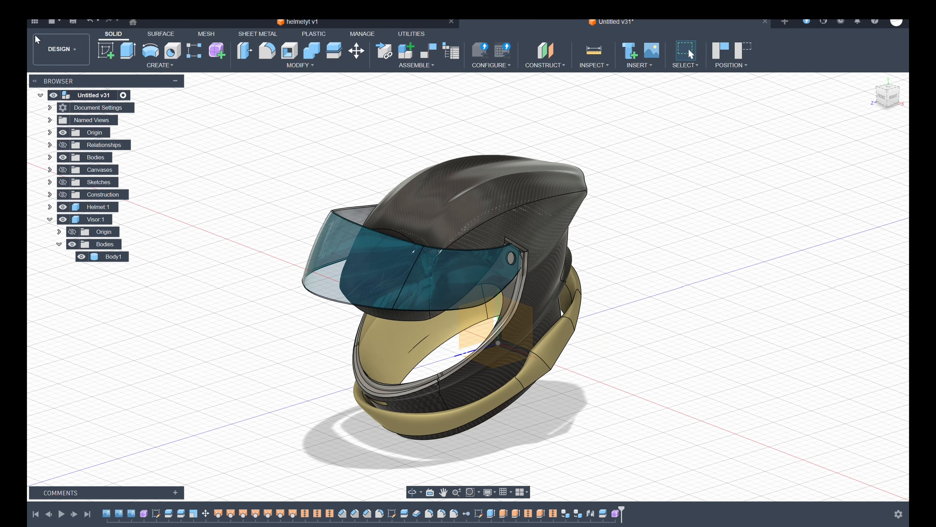
click(37, 39)
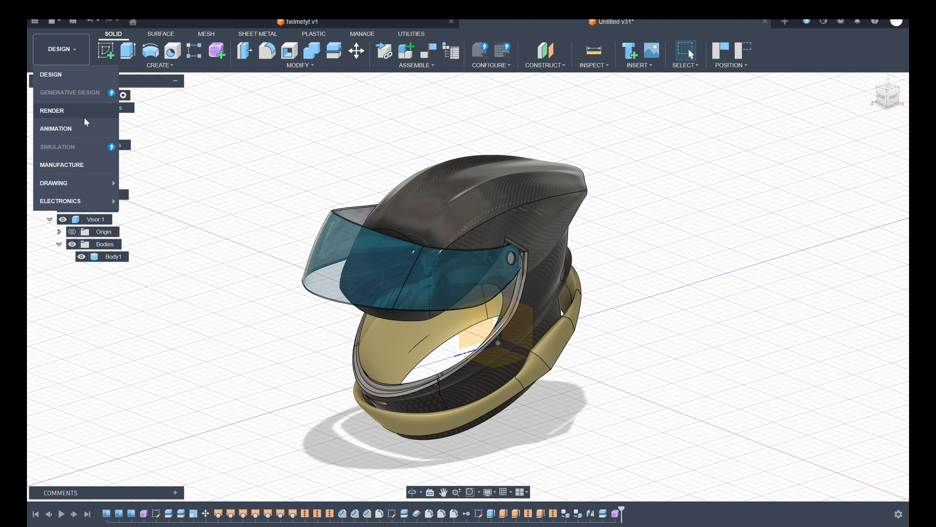
click(52, 109)
mouse_move(637, 286)
shift+middle_down()
mouse_move(755, 281)
mouse_move(608, 286)
mouse_move(650, 292)
mouse_move(629, 291)
shift+middle_up()
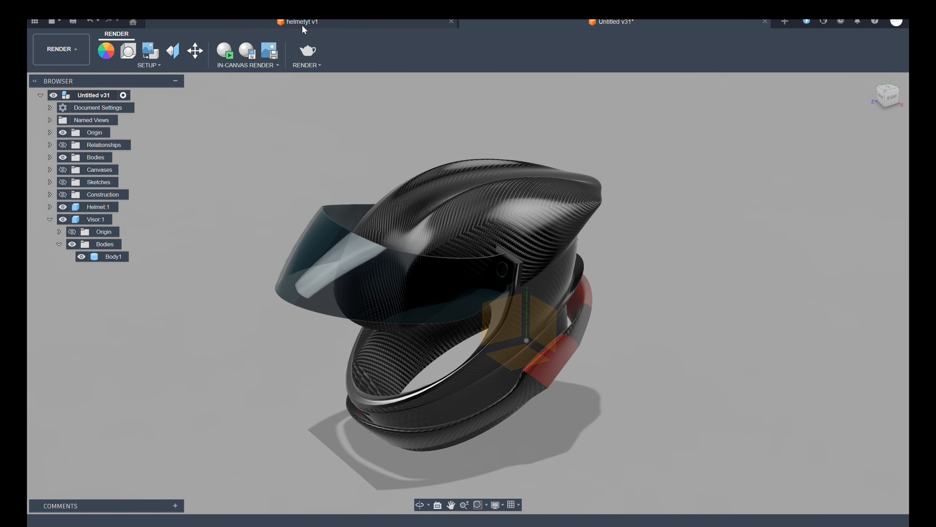
Close the finished Untitled v31 helmet document and return to the empty helmetyt design
click(323, 23)
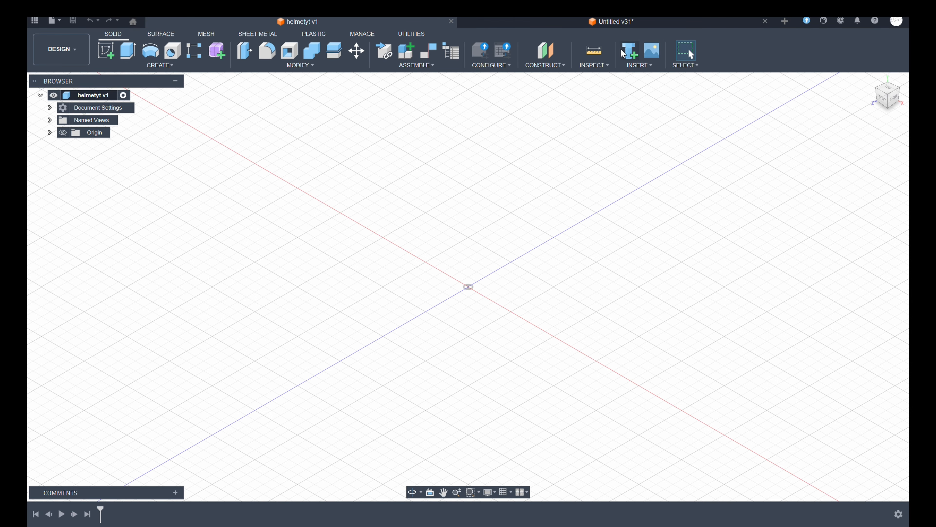
click(614, 22)
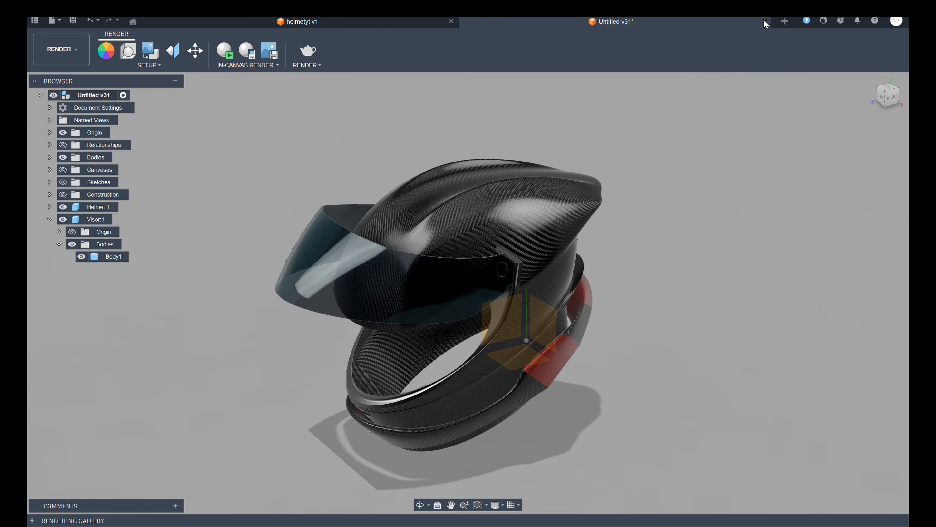
click(764, 21)
click(530, 280)
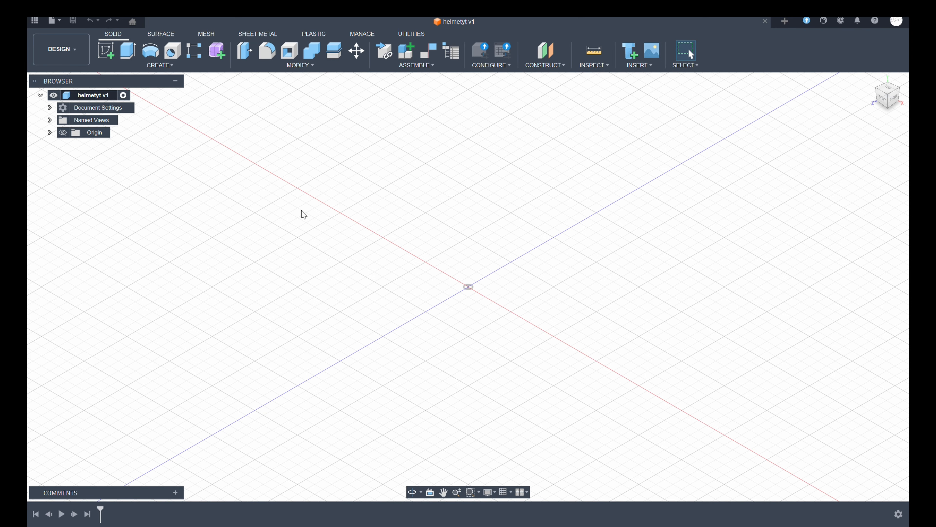
Start a new T-spline form in the helmetyt design, leaving the Face command without creating a face
click(215, 50)
click(215, 51)
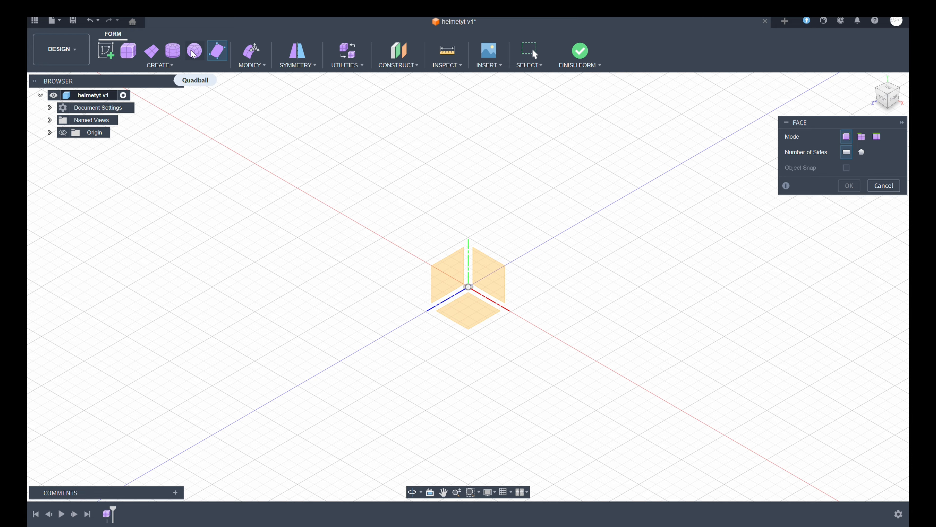
click(883, 185)
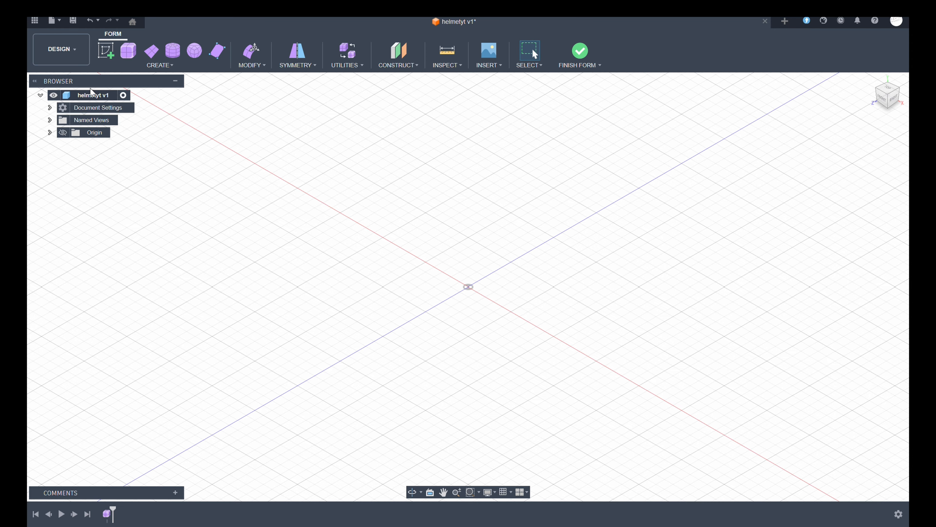
Create a quadball on the horizontal plane centred at the origin, with a 3250 mm diameter, 2 span faces and no symmetry
click(196, 51)
click(462, 310)
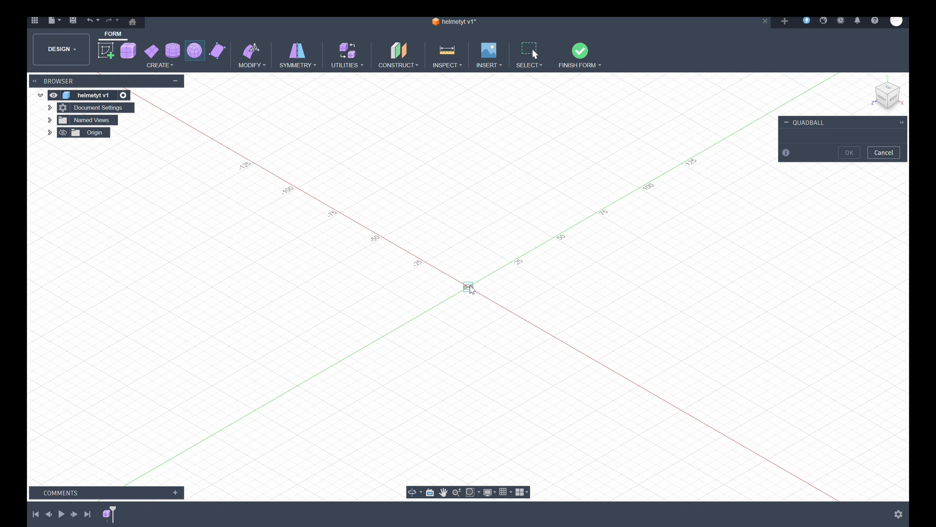
click(470, 287)
drag(513, 311, 907, 393)
scroll(456, 327, up, 2)
scroll(456, 327, down, 6)
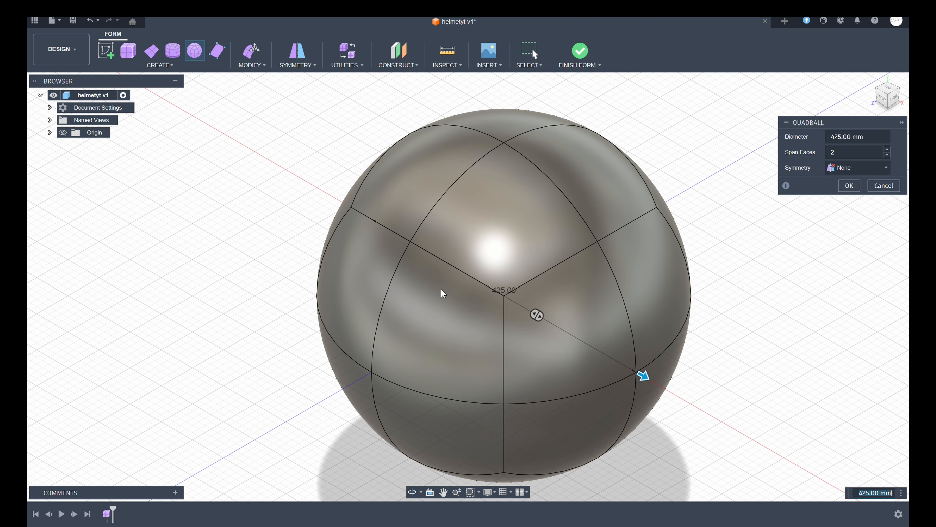
drag(521, 338, 777, 384)
scroll(542, 355, down, 10)
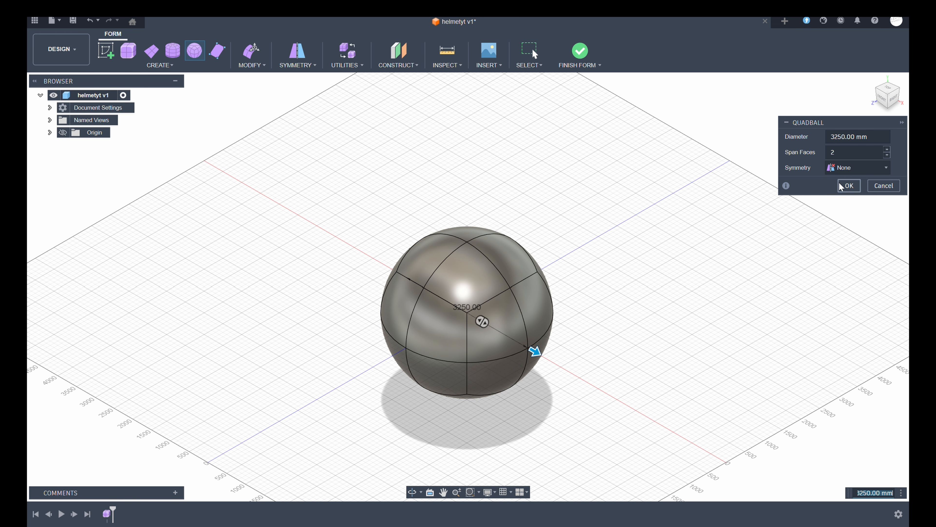
click(847, 185)
shift+middle_drag(682, 314, 683, 276)
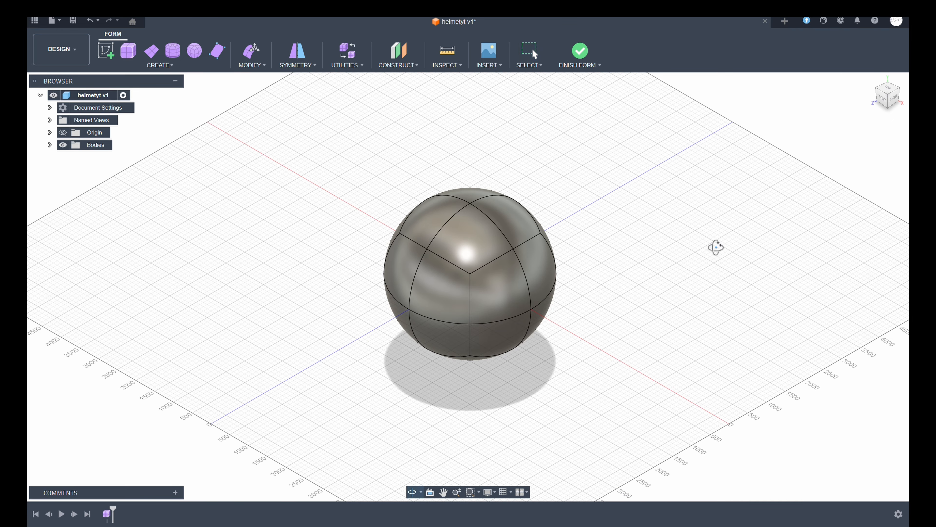
mouse_move(716, 247)
shift+middle_down()
mouse_move(654, 232)
mouse_move(660, 224)
mouse_move(730, 239)
mouse_move(787, 205)
mouse_move(633, 219)
mouse_move(708, 239)
mouse_move(687, 239)
mouse_move(707, 246)
shift+middle_up()
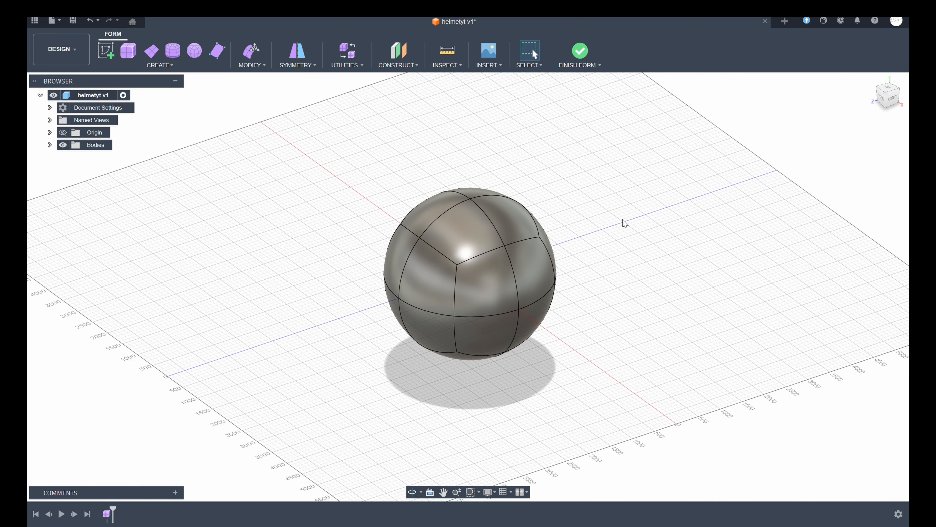
mouse_move(624, 223)
middle_down()
mouse_move(652, 226)
mouse_move(639, 216)
middle_up()
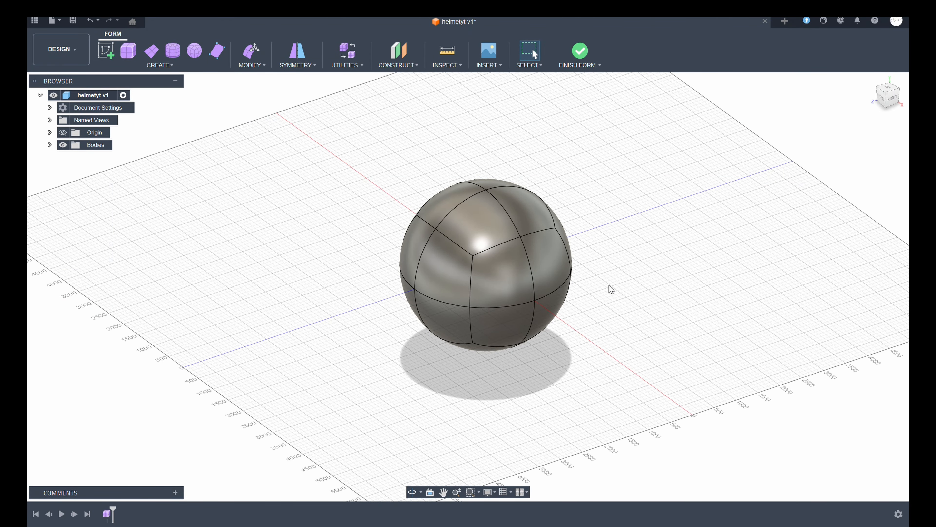
mouse_move(560, 335)
shift+middle_down()
mouse_move(565, 349)
mouse_move(565, 341)
shift+middle_up()
click(454, 244)
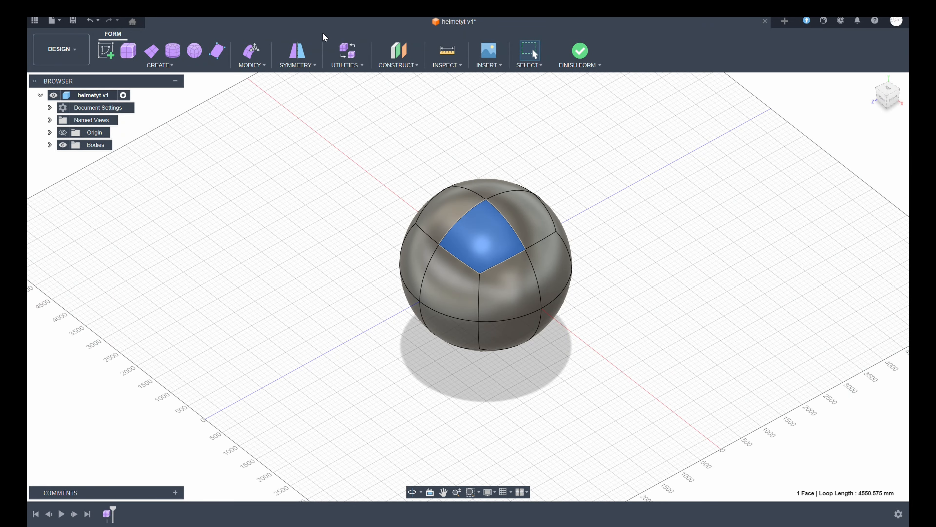
click(302, 53)
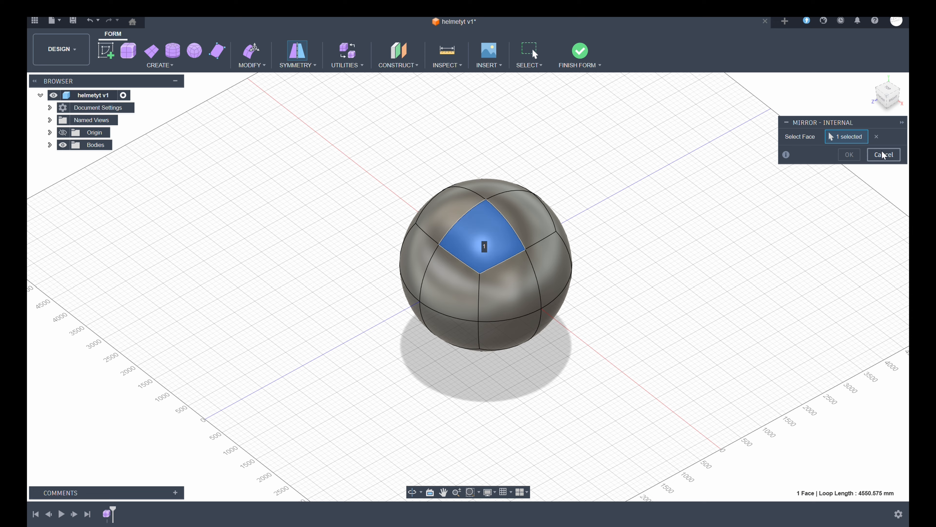
click(876, 136)
click(883, 154)
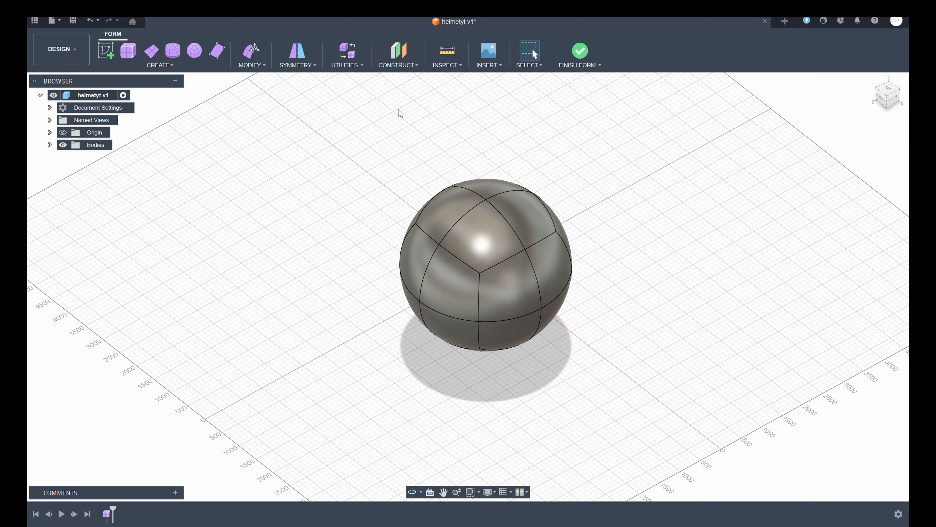
Apply internal mirror symmetry to the quadball using two adjacent faces on its top
click(302, 51)
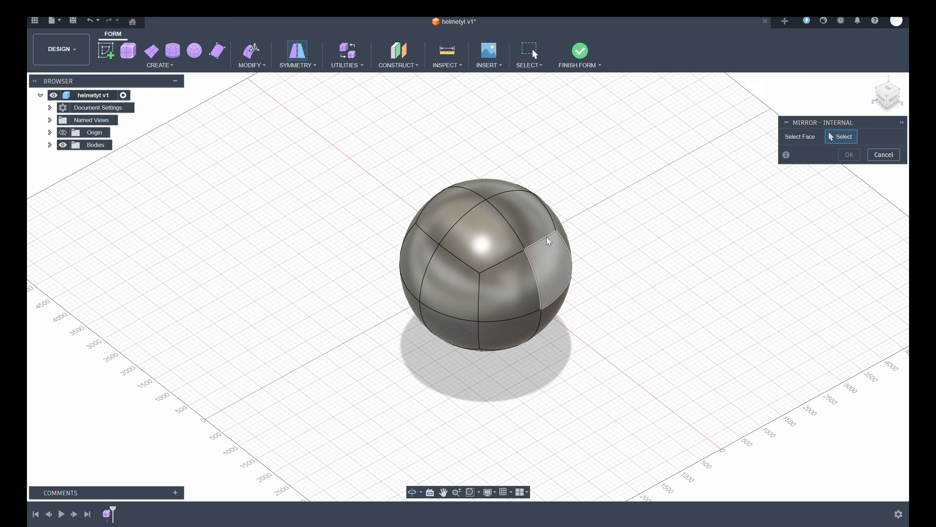
click(476, 251)
click(453, 209)
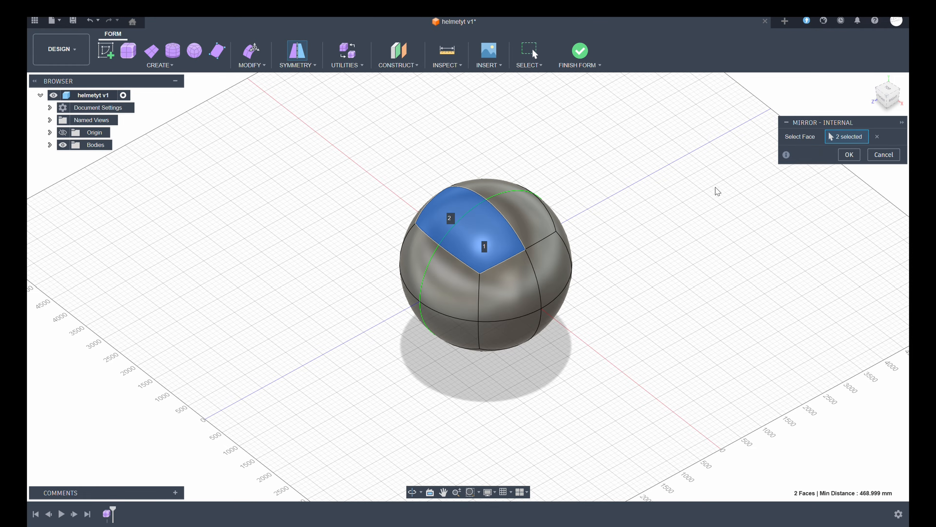
click(849, 154)
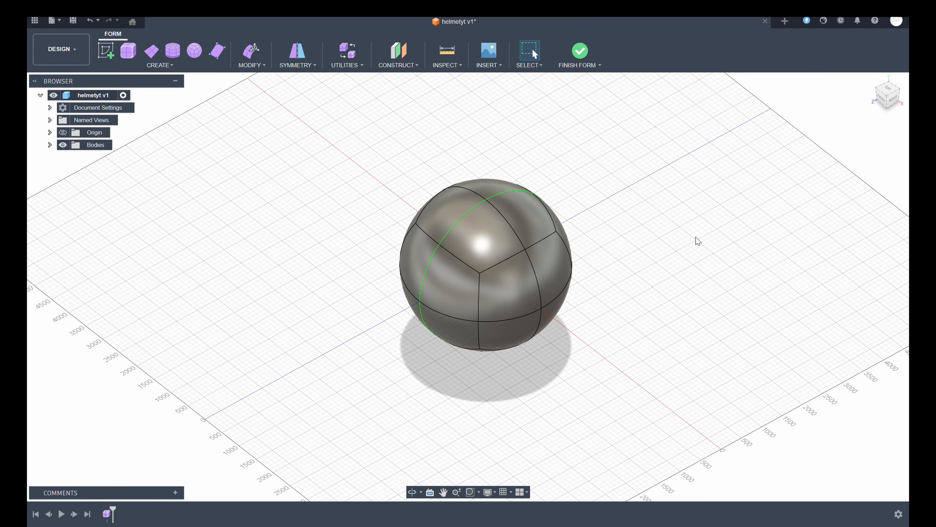
Check the mirror symmetry by selecting one of the quadball's top faces, and clear the selection
click(474, 235)
click(475, 235)
scroll(500, 264, down, 3)
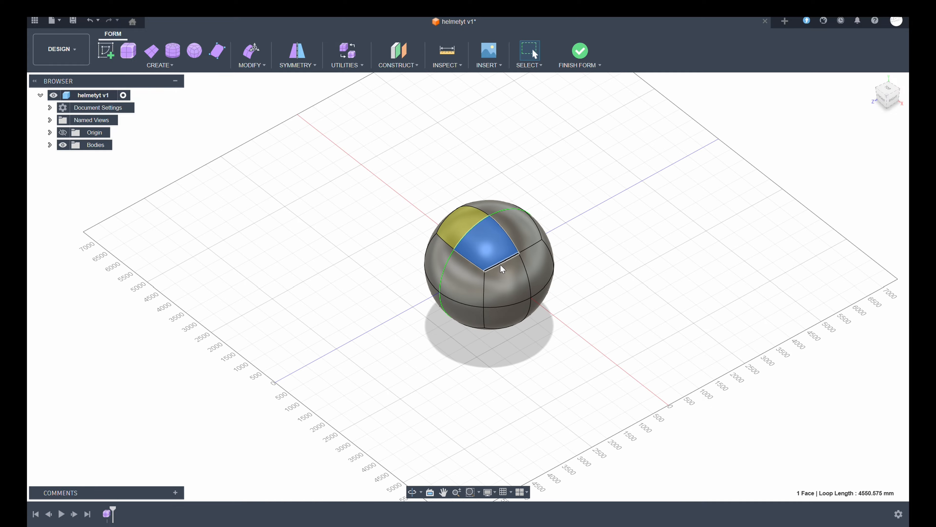
scroll(500, 264, up, 4)
scroll(491, 281, up, 2)
shift+middle_drag(550, 288, 589, 266)
click(694, 276)
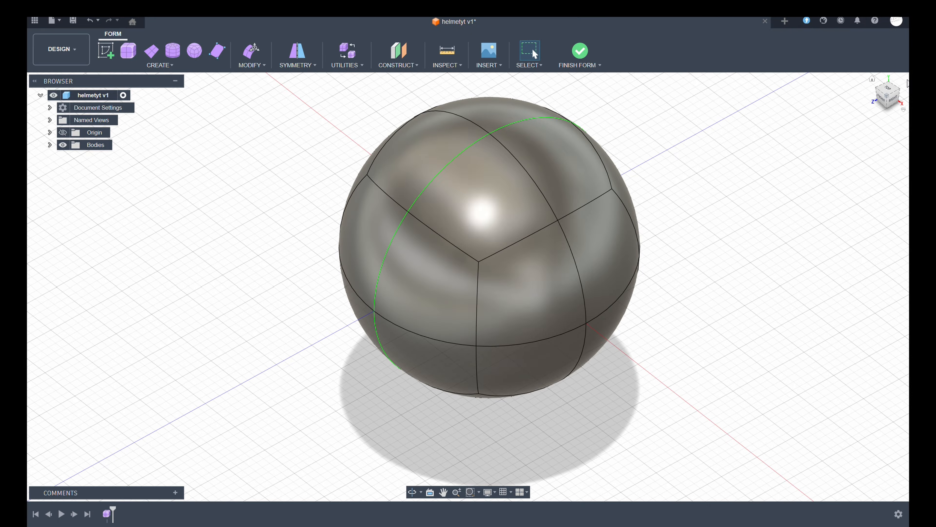
Delete the two lower side faces of the quadball, together with their mirrored counterparts, to open the helmet's underside
click(892, 97)
click(891, 89)
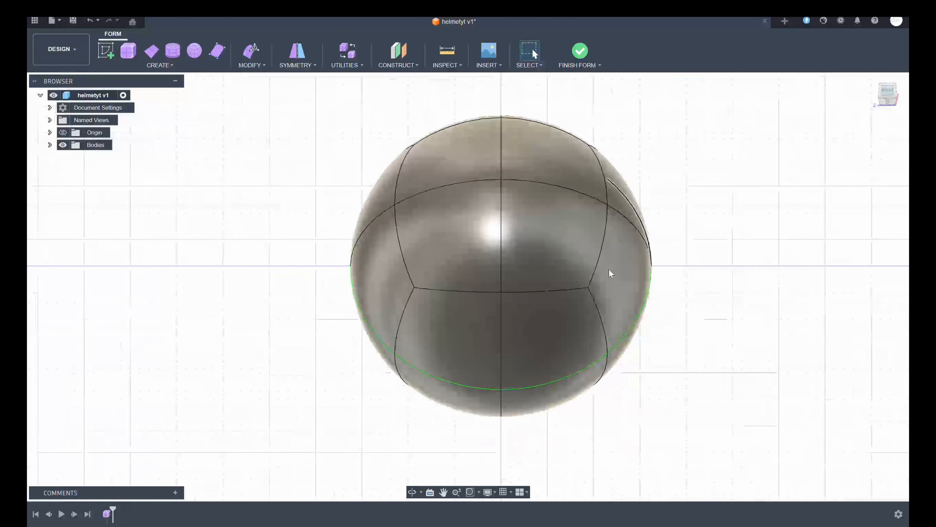
scroll(714, 345, up, 1)
scroll(656, 379, down, 4)
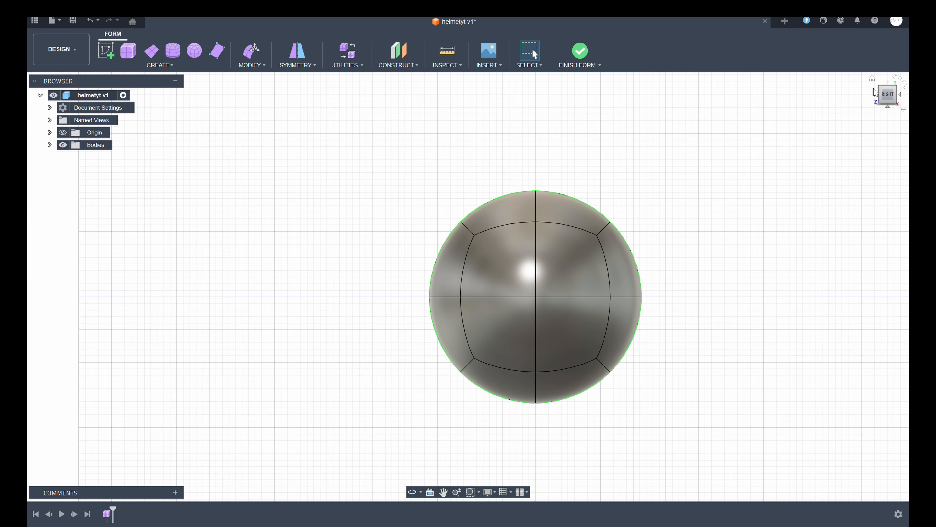
mouse_move(892, 96)
mouse_down()
mouse_move(906, 107)
mouse_move(887, 76)
mouse_move(893, 92)
mouse_up()
click(582, 378)
click(489, 376)
right_click(496, 381)
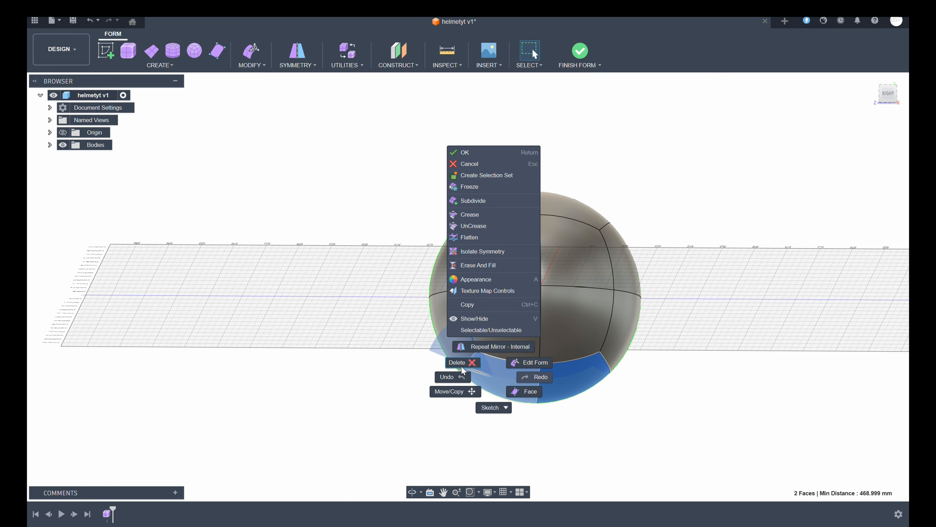
click(489, 379)
key(Delete)
click(611, 407)
click(567, 372)
click(497, 373)
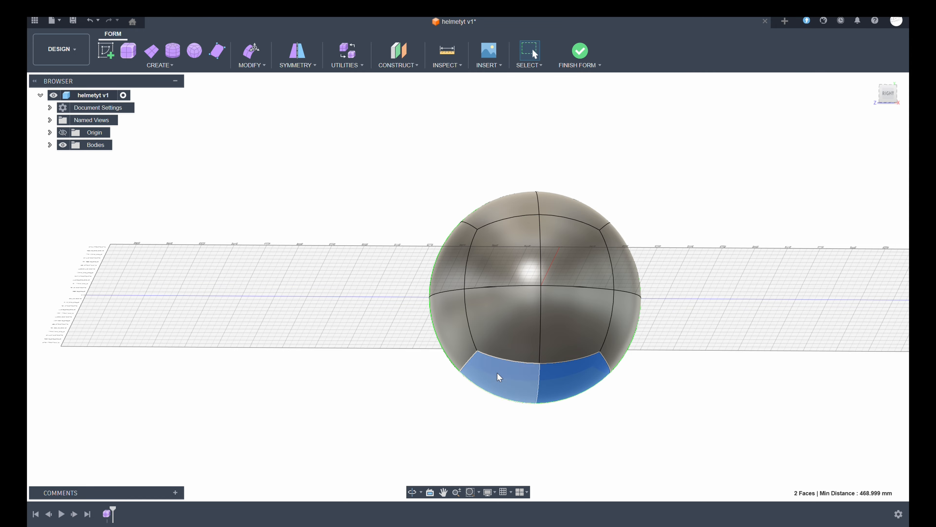
right_click(497, 372)
click(470, 360)
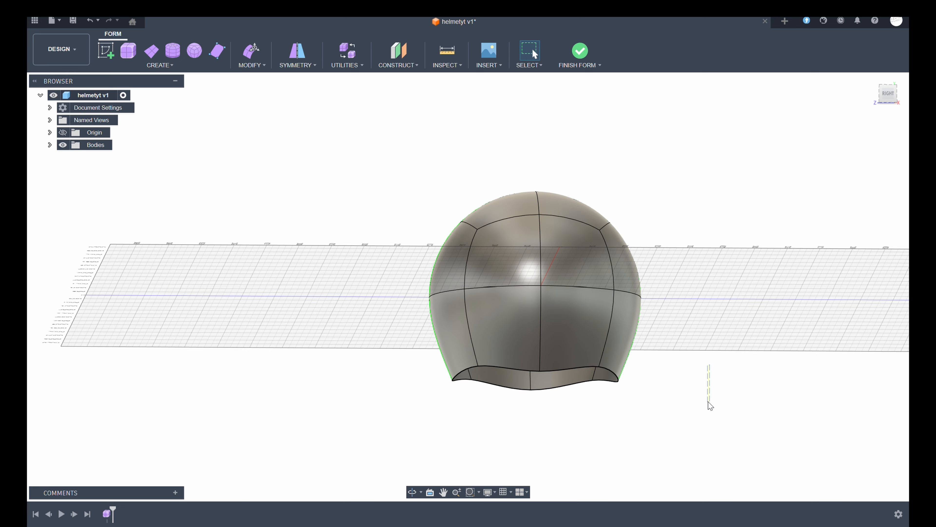
With Edit Form in the right view, move the bottom-edge vertex next to the front corner down 300 mm
click(888, 93)
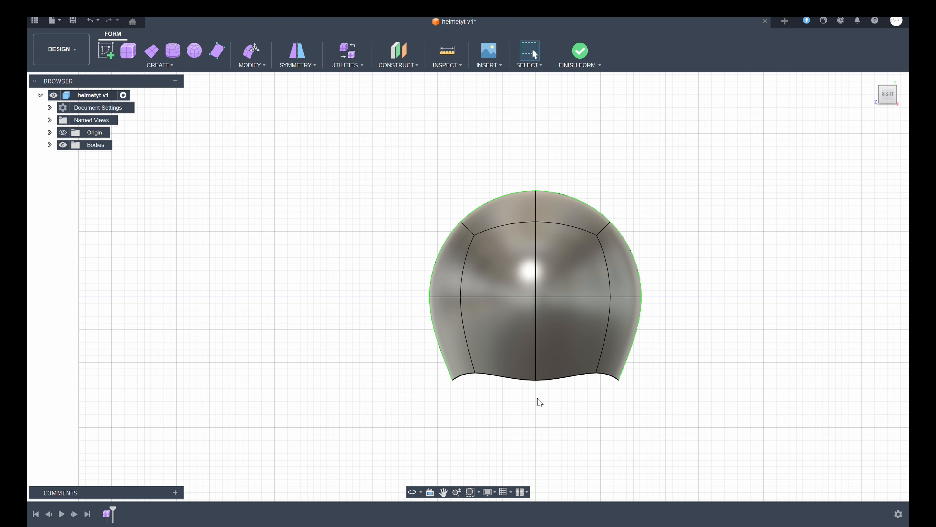
scroll(540, 402, down, 1)
scroll(534, 383, up, 4)
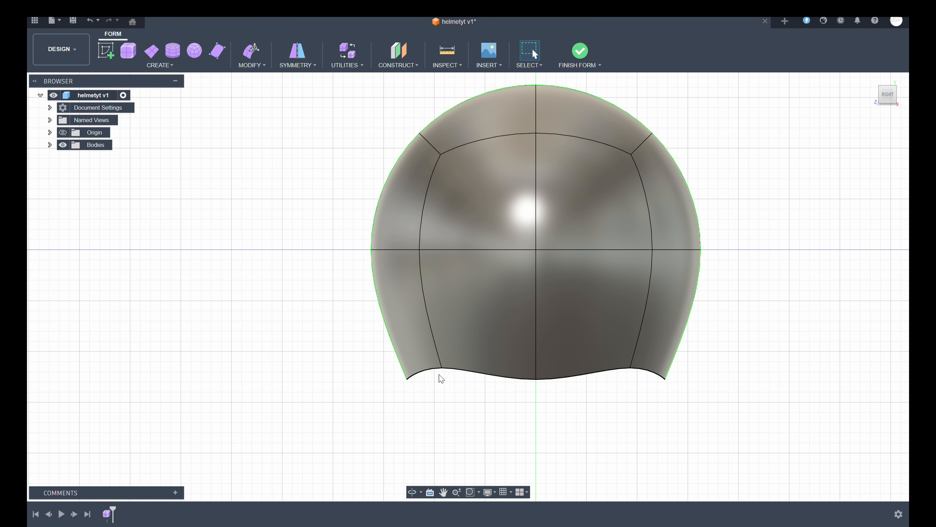
right_click(447, 375)
click(485, 354)
drag(438, 334, 442, 369)
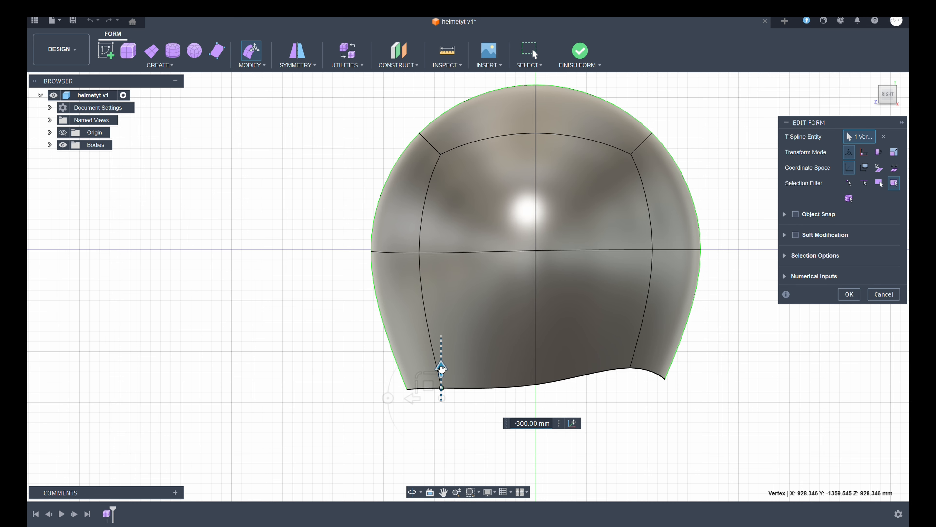
Move the rear corner vertex of the helmet's bottom edge up 400 mm
click(665, 378)
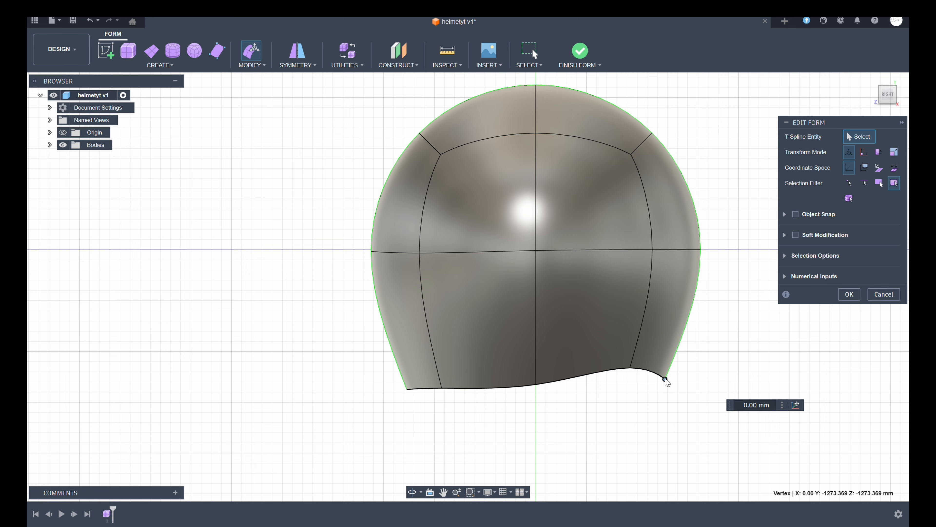
click(663, 353)
click(665, 379)
drag(664, 350, 707, 314)
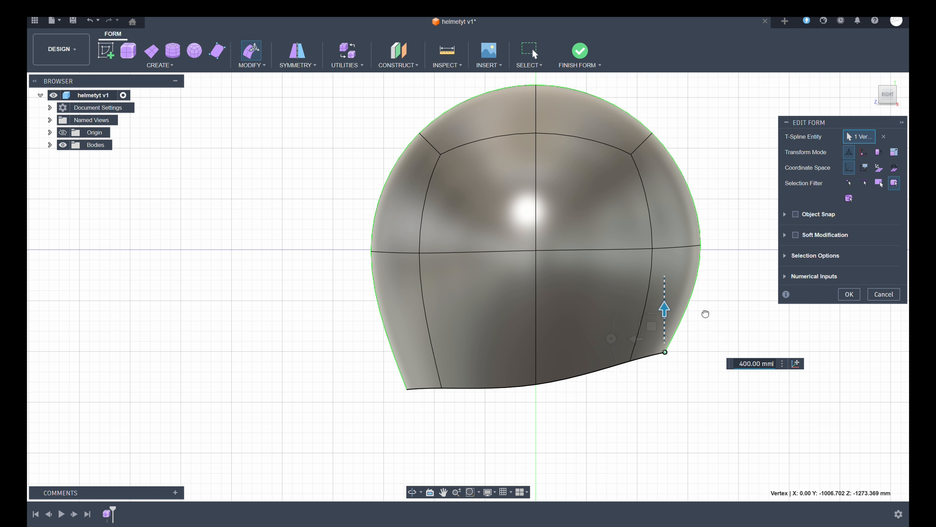
Raise the middle vertex of the bottom edge until the rim slopes straight from front to rear, and finish the form edit
click(537, 385)
drag(537, 341, 550, 337)
click(566, 423)
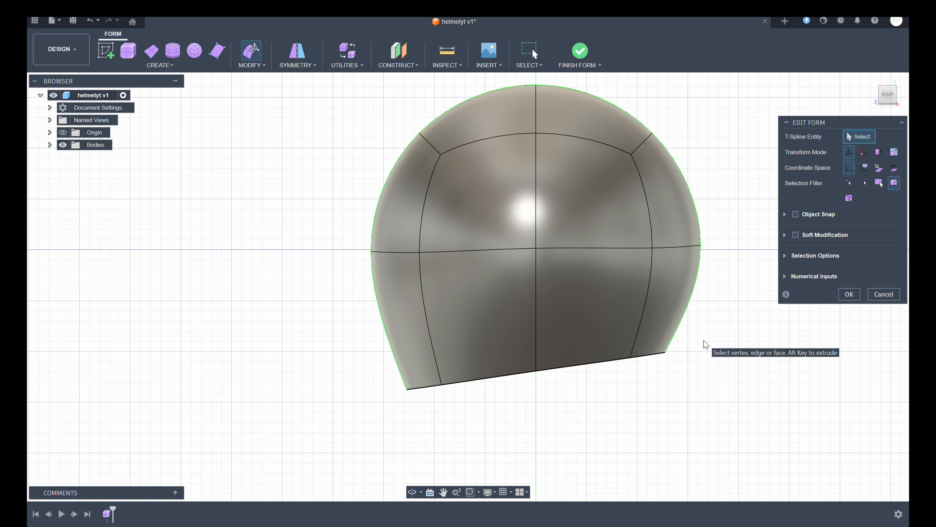
click(848, 294)
middle_drag(844, 165, 790, 213)
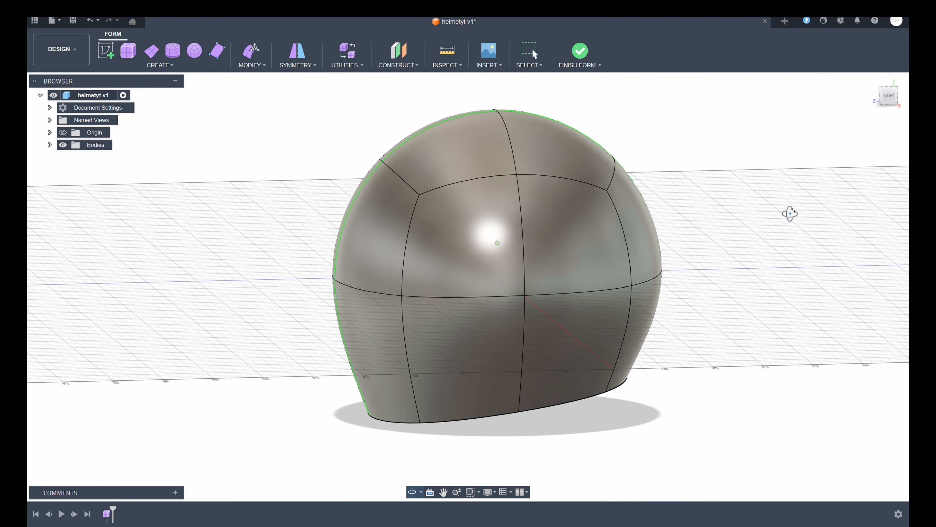
With Edit Form in the right view, move the helmet's lower front face forward and about 82 mm down
click(369, 351)
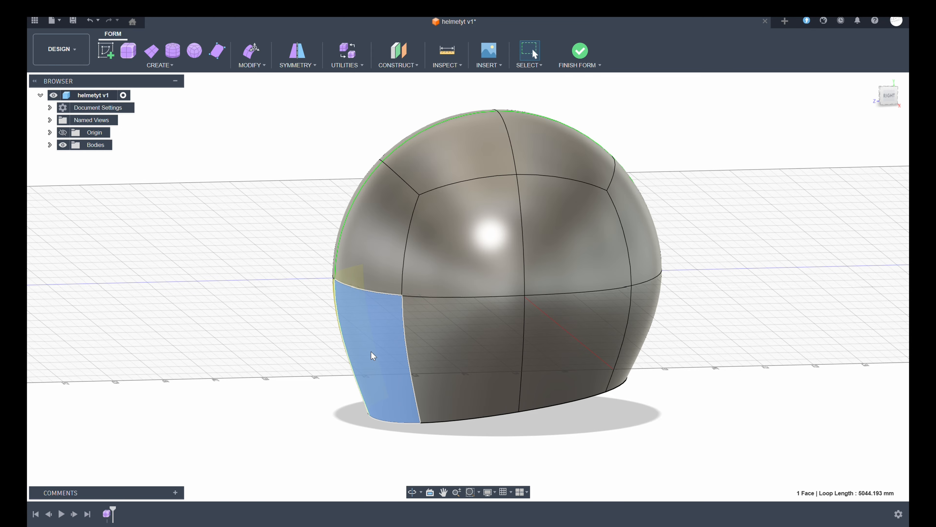
right_click(370, 351)
click(405, 334)
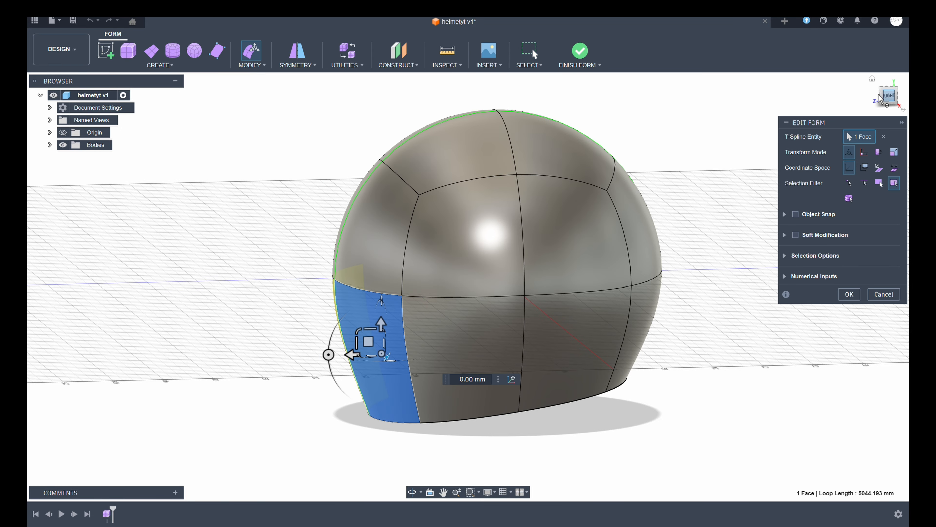
click(889, 95)
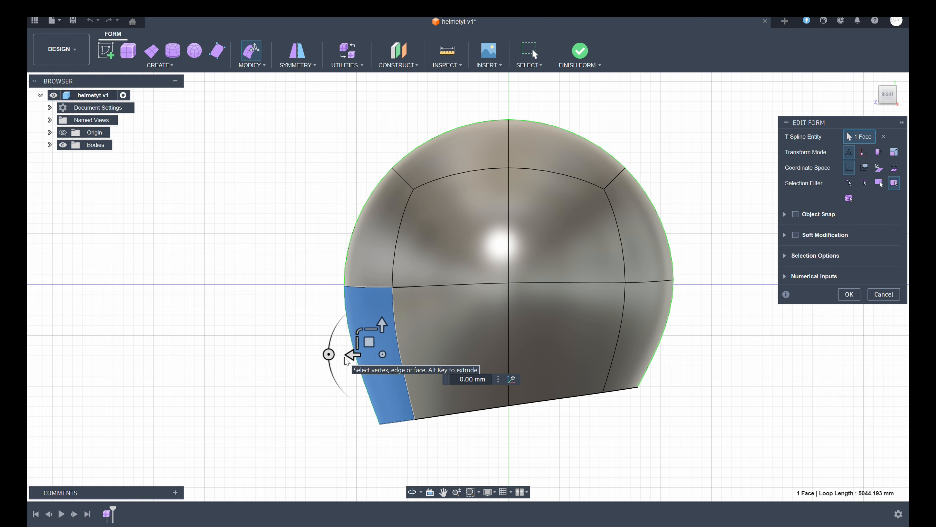
mouse_move(347, 355)
mouse_down()
mouse_move(337, 355)
mouse_move(346, 350)
mouse_up()
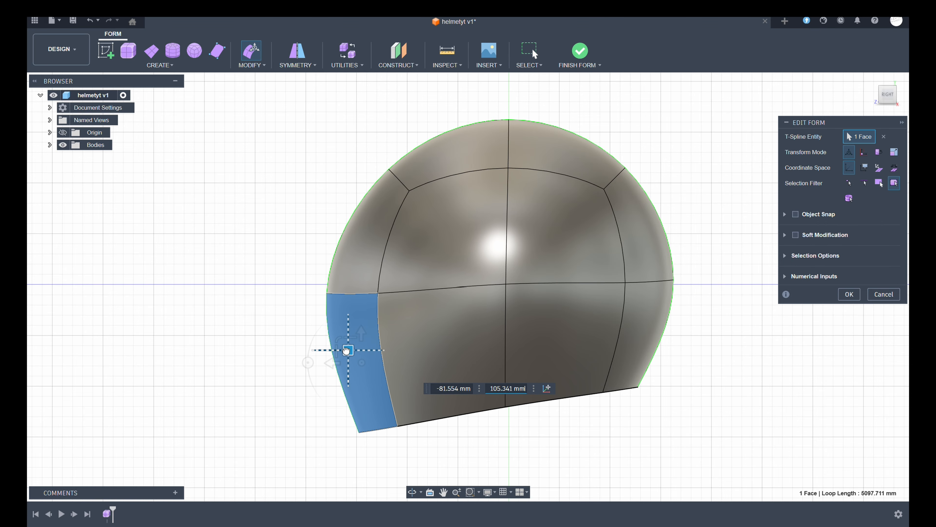
click(857, 294)
click(743, 297)
Extrude the helmet's whole bottom edge loop downward to add a narrow band of faces around the rim, and finish the form edit
drag(886, 93, 901, 110)
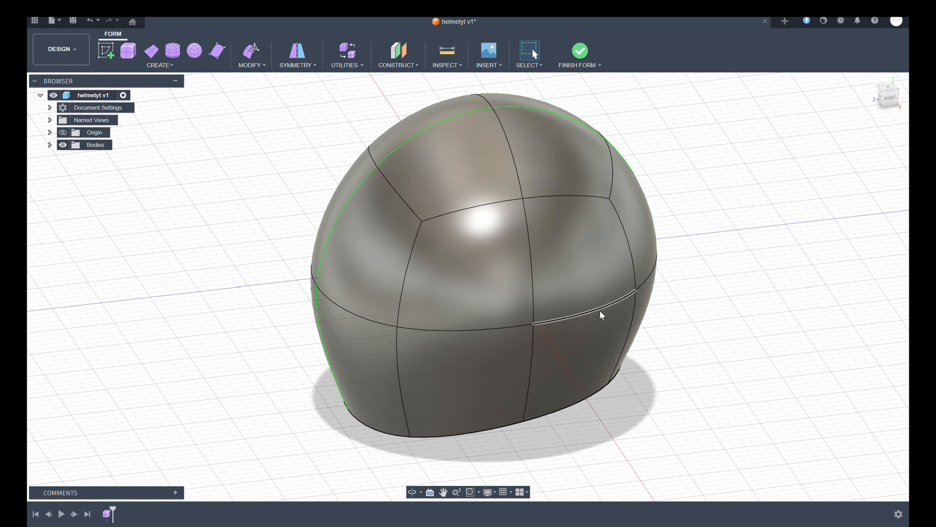
scroll(541, 308, down, 3)
scroll(541, 307, up, 3)
scroll(541, 312, down, 3)
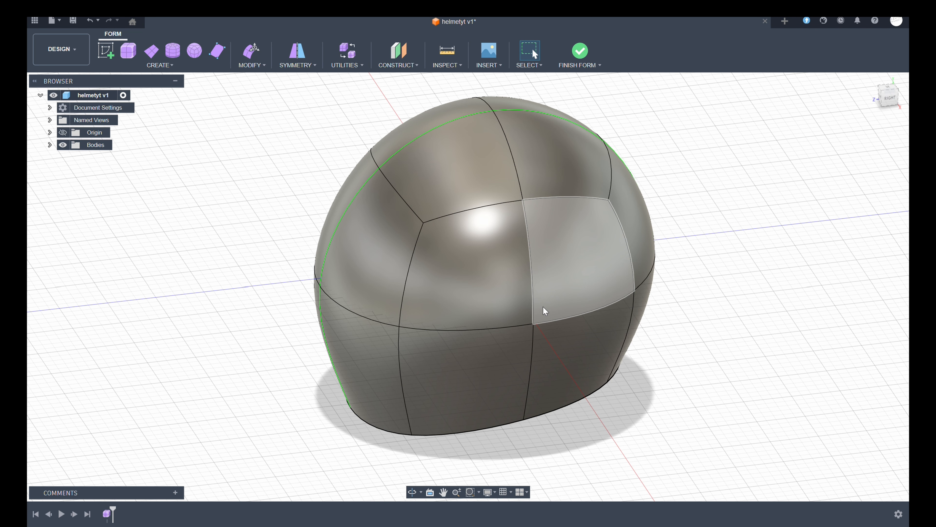
drag(894, 96, 897, 95)
click(251, 50)
double_click(588, 365)
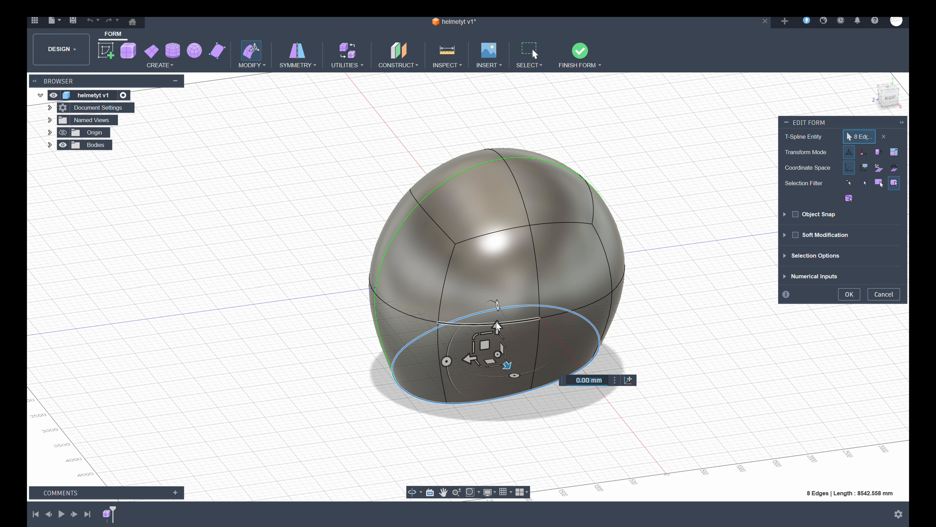
drag(497, 324, 504, 378)
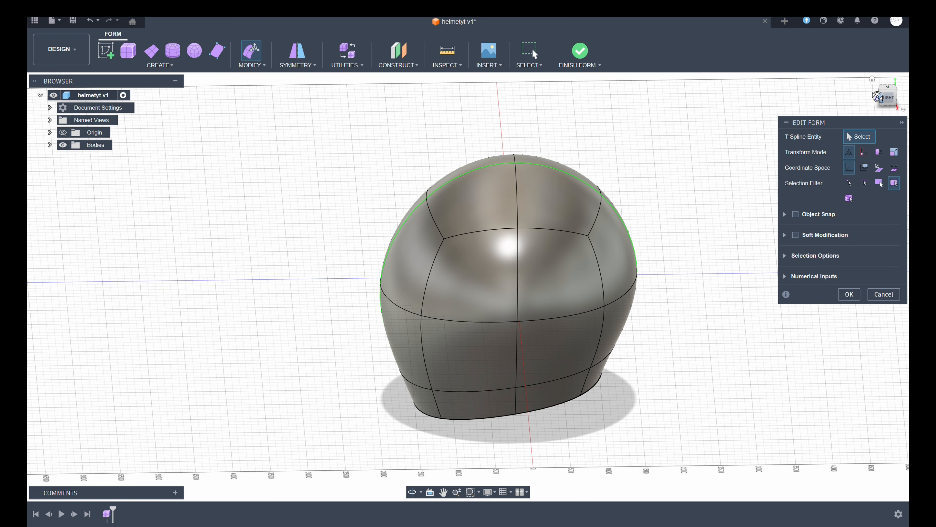
mouse_move(888, 96)
mouse_down()
mouse_move(882, 77)
mouse_move(895, 101)
mouse_move(883, 106)
mouse_up()
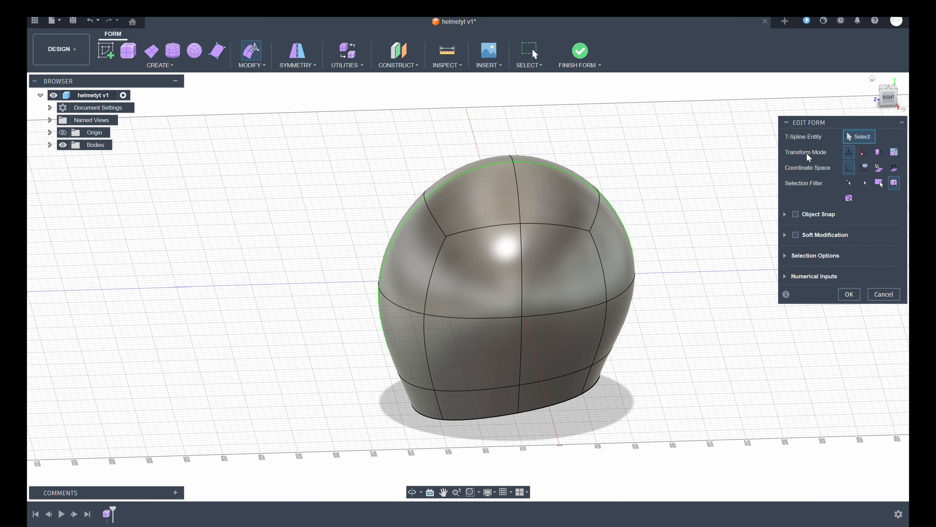
click(849, 294)
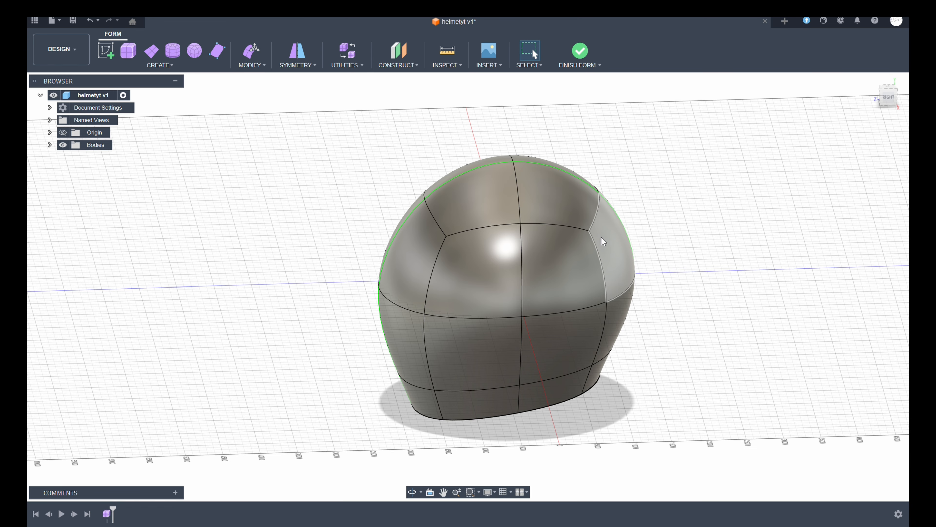
Insert an edge close below the helmet's upper rear edge, using the edge segments on both sides of the symmetry plane
mouse_move(889, 88)
mouse_down()
mouse_move(897, 76)
mouse_move(891, 93)
mouse_move(883, 78)
mouse_move(856, 101)
mouse_up()
shift+middle_drag(542, 191, 476, 188)
click(297, 67)
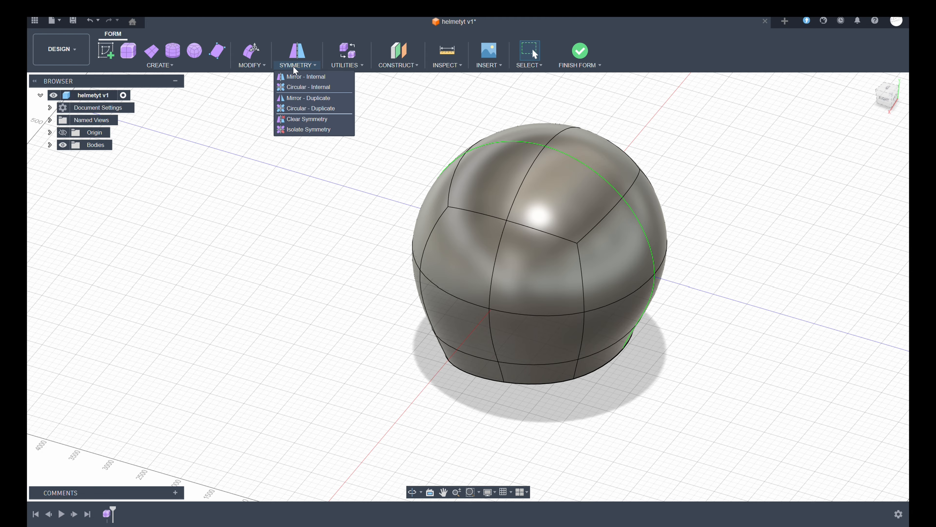
mouse_move(254, 65)
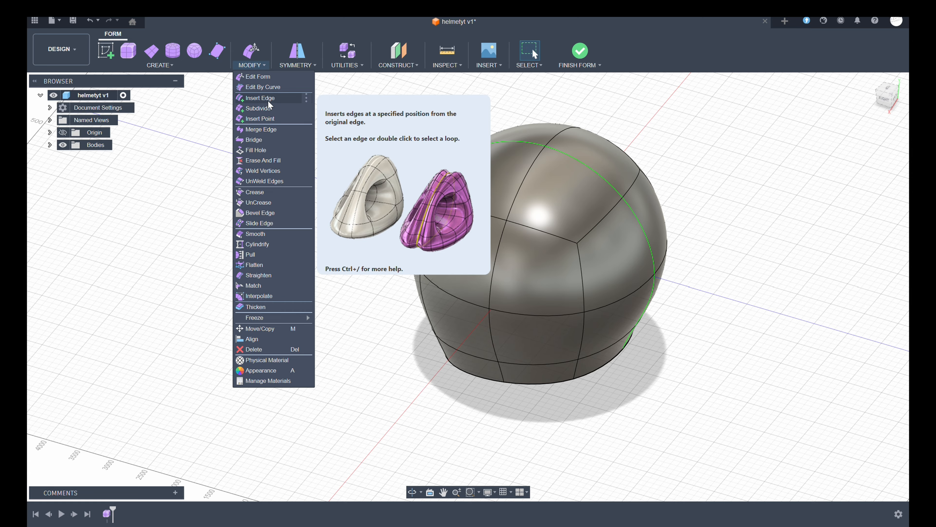
click(268, 98)
click(598, 223)
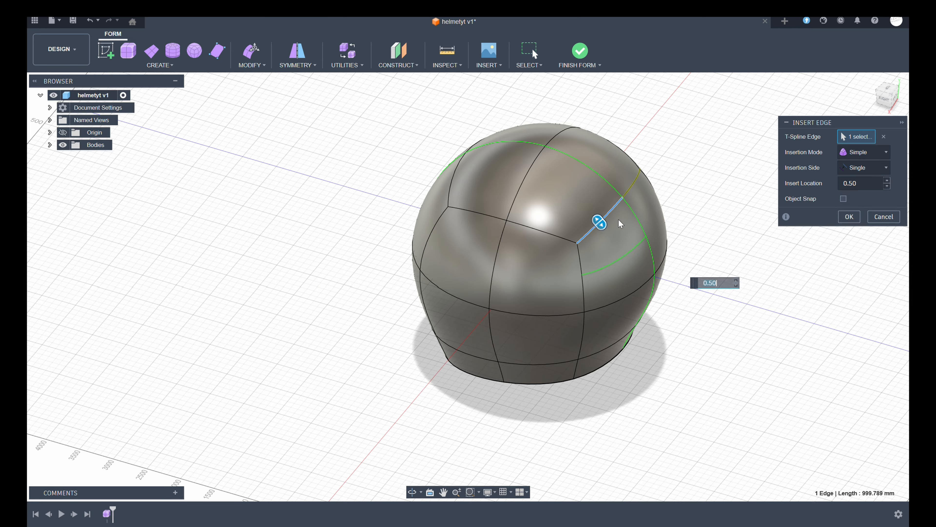
click(636, 183)
click(631, 188)
drag(599, 222, 599, 221)
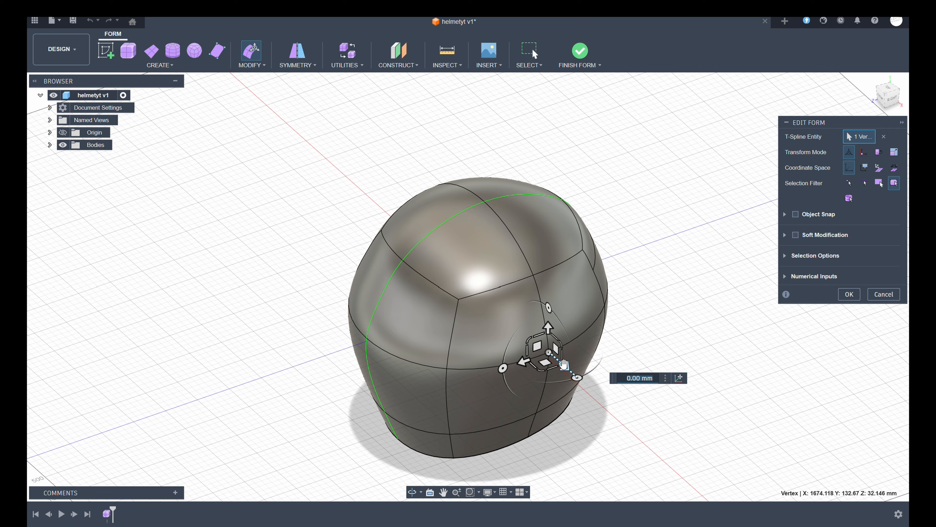
Move the helmet's mid-side vertex 100 mm inward, and move it together with its two adjoining horizontal edges outward
drag(554, 367, 559, 365)
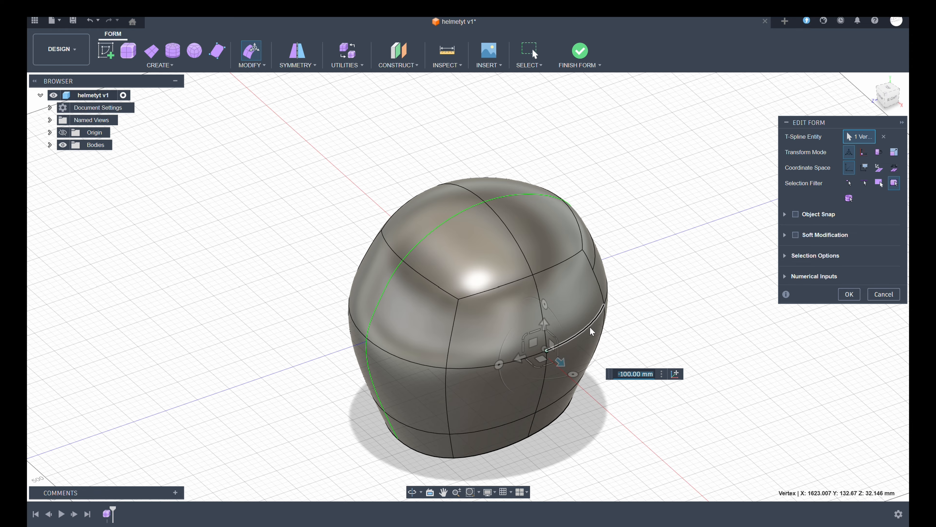
shift+click(504, 368)
shift+click(502, 365)
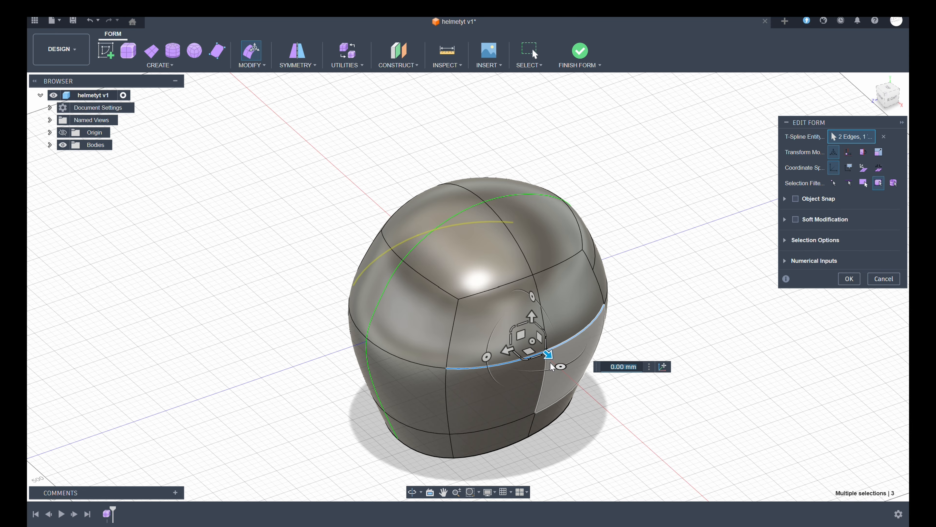
drag(549, 354, 557, 361)
With Edit Form, pull the narrow upper rear face and its mirrored counterpart backward into a spoiler-like overhang
shift+middle_drag(627, 331, 545, 313)
click(606, 210)
right_click(608, 208)
click(633, 194)
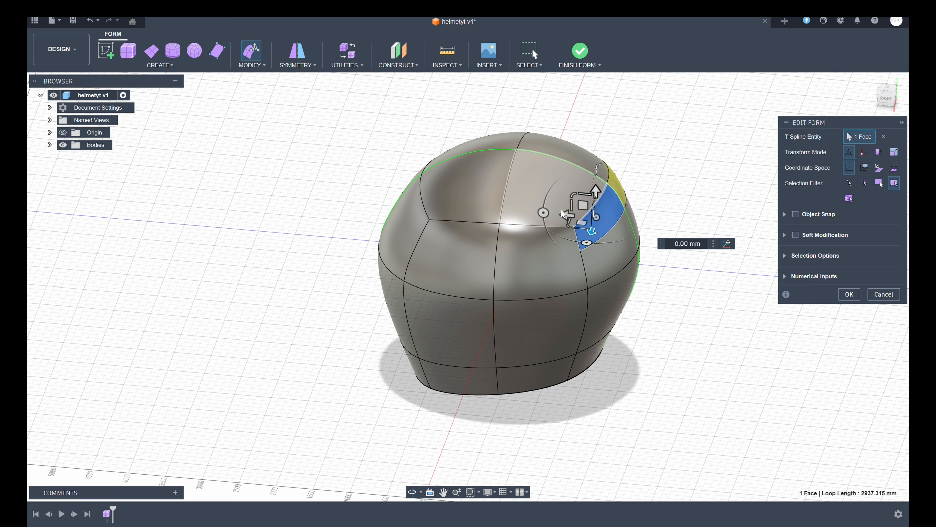
drag(566, 214, 640, 217)
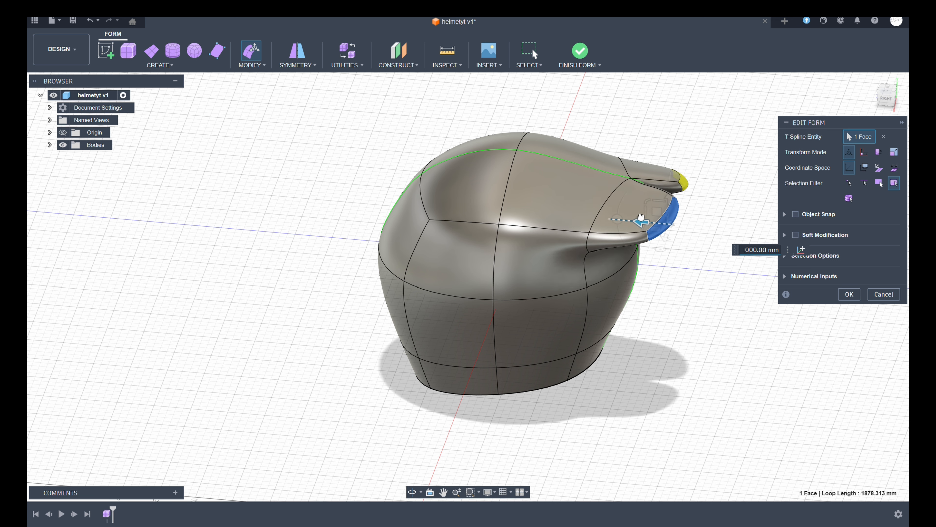